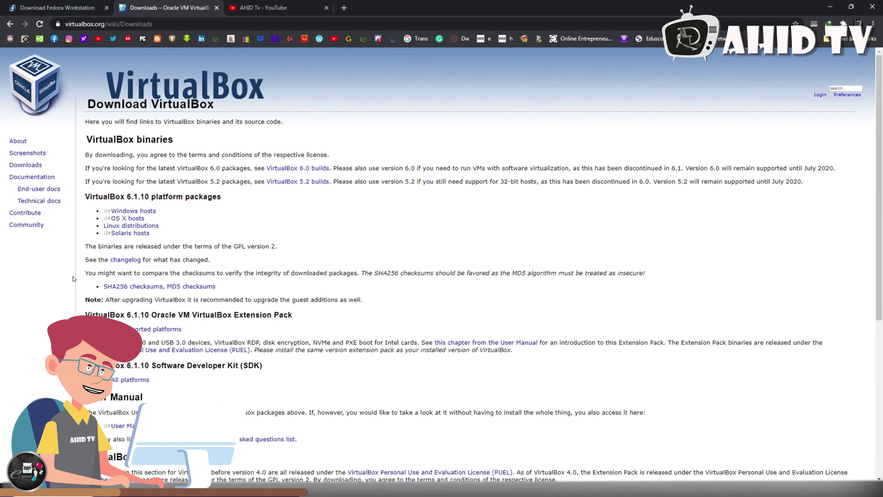
- Download the VirtualBox 6.1.10 package for Windows hosts and the Fedora 32 x86_64 DVD ISO
{"action": "left_click", "coordinate": [149, 212]}
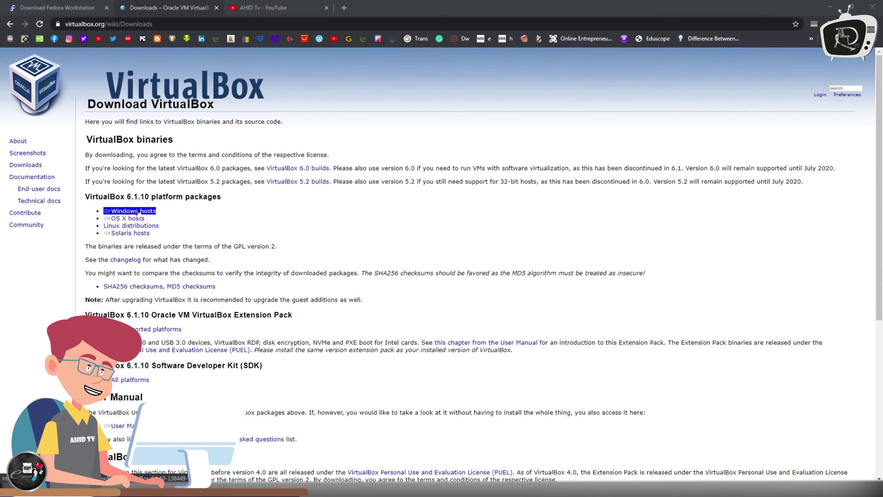
{"action": "left_click", "coordinate": [81, 5]}
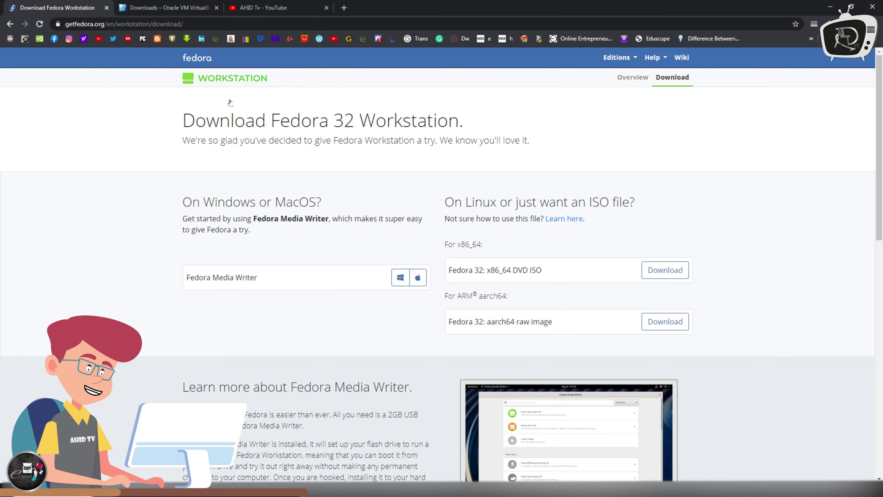
{"action": "left_click", "coordinate": [660, 274]}
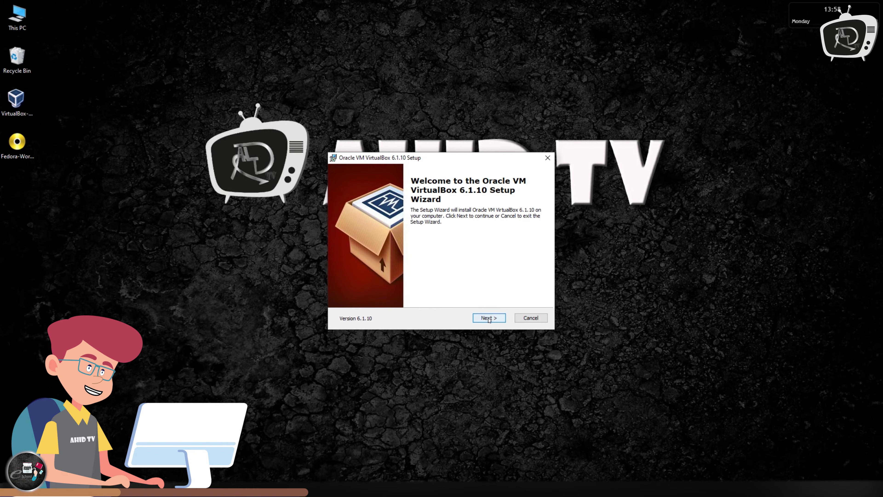
- Set the VirtualBox installation location to a new folder named VM at the root of drive E:
{"action": "left_click", "coordinate": [489, 319]}
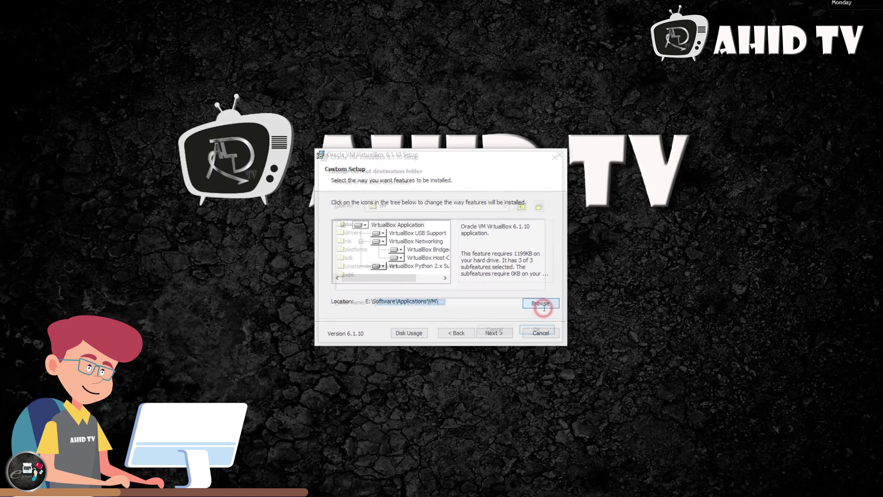
{"action": "left_click", "coordinate": [537, 299]}
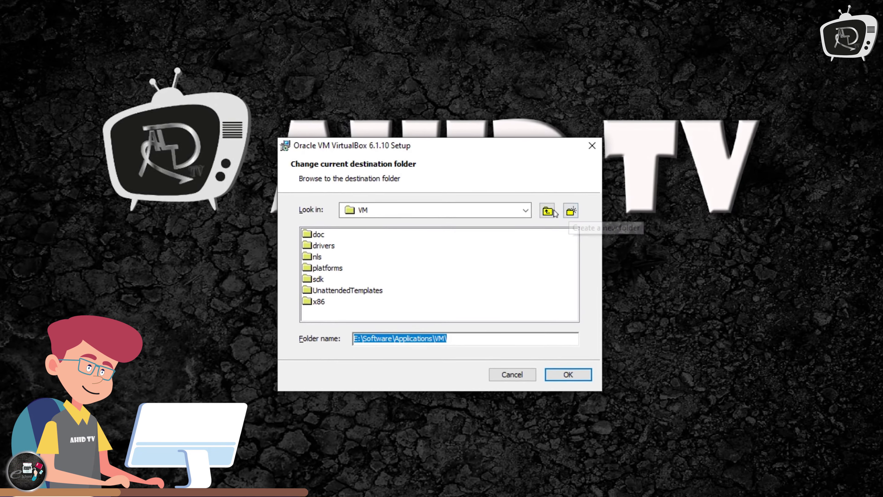
{"action": "left_click", "coordinate": [544, 210]}
{"action": "left_click", "coordinate": [545, 210]}
{"action": "left_click", "coordinate": [544, 210]}
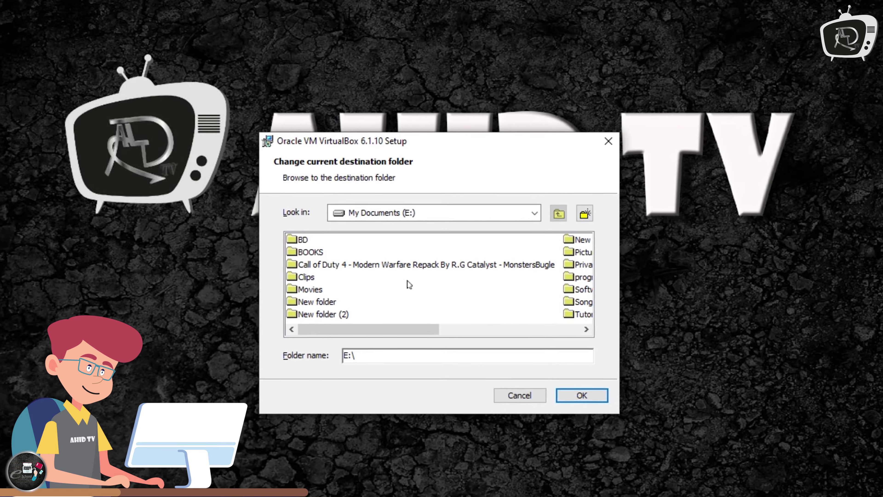
{"action": "left_click", "coordinate": [581, 213]}
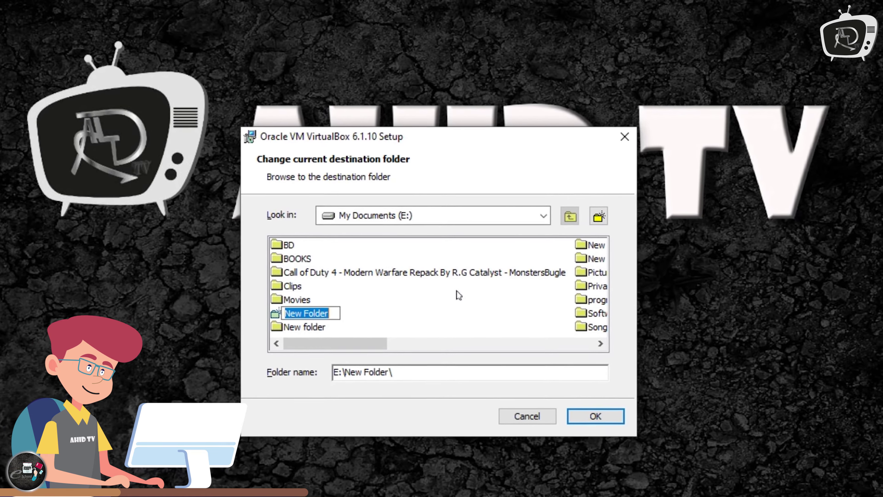
{"action": "type", "text": "VM"}
{"action": "left_click", "coordinate": [605, 414]}
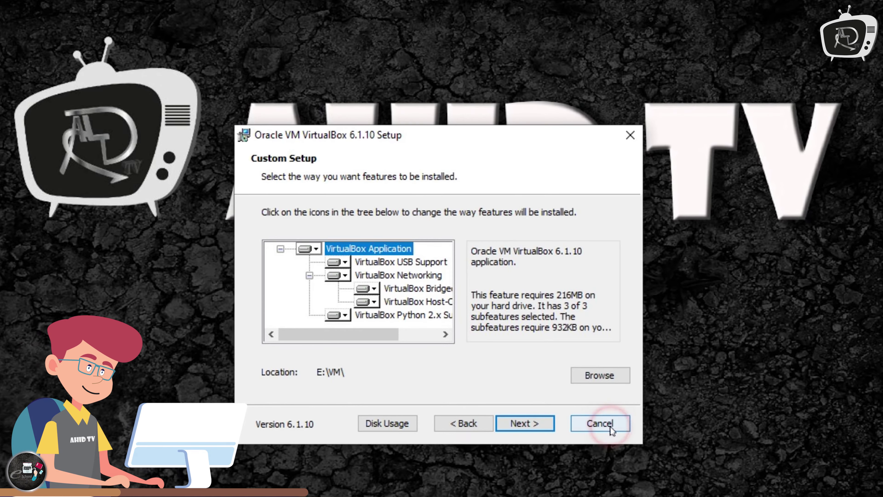
- Install VirtualBox 6.1.10 with all shortcut and file association options enabled, and finish the setup so that it starts
{"action": "left_click", "coordinate": [534, 418]}
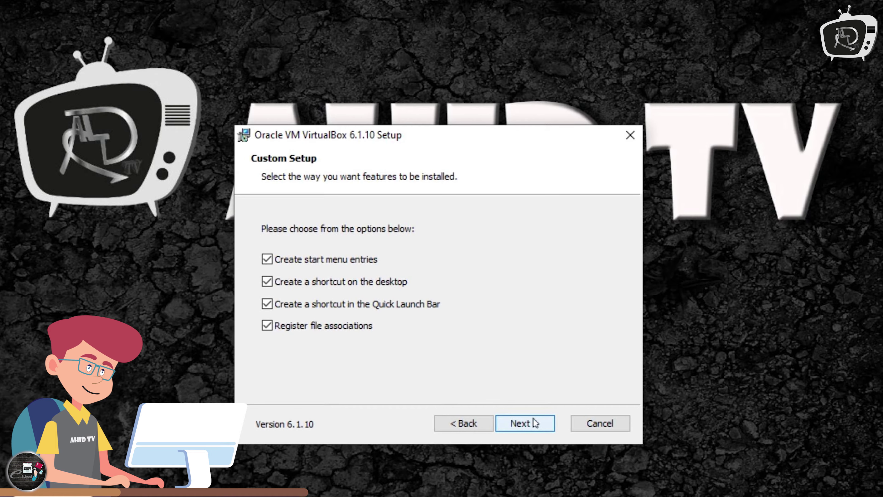
{"action": "left_click", "coordinate": [533, 419]}
{"action": "left_click", "coordinate": [533, 419]}
{"action": "left_click", "coordinate": [534, 419]}
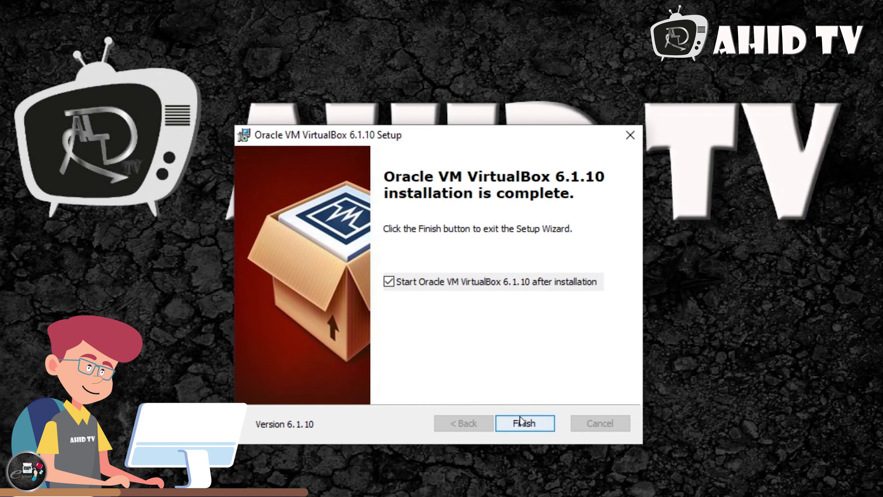
{"action": "left_click", "coordinate": [521, 421]}
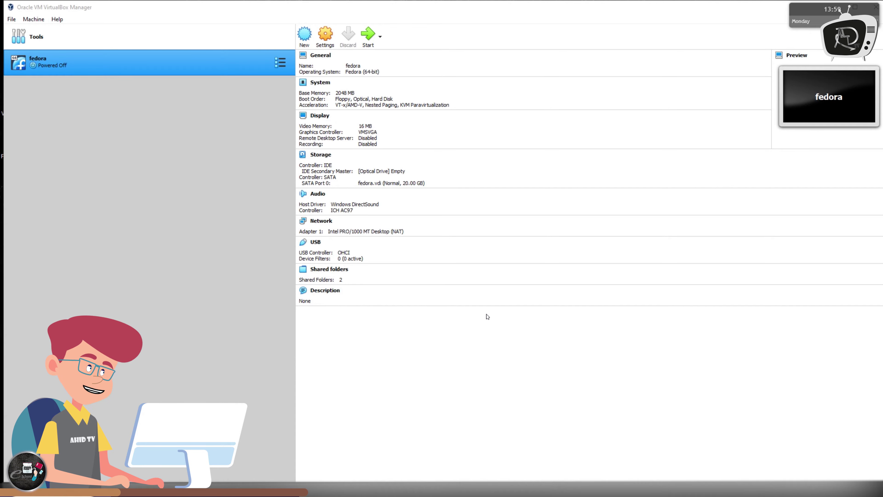
- Maximize the VirtualBox Manager window and begin a new virtual machine named Fedora 2
{"action": "double_click", "coordinate": [401, 6]}
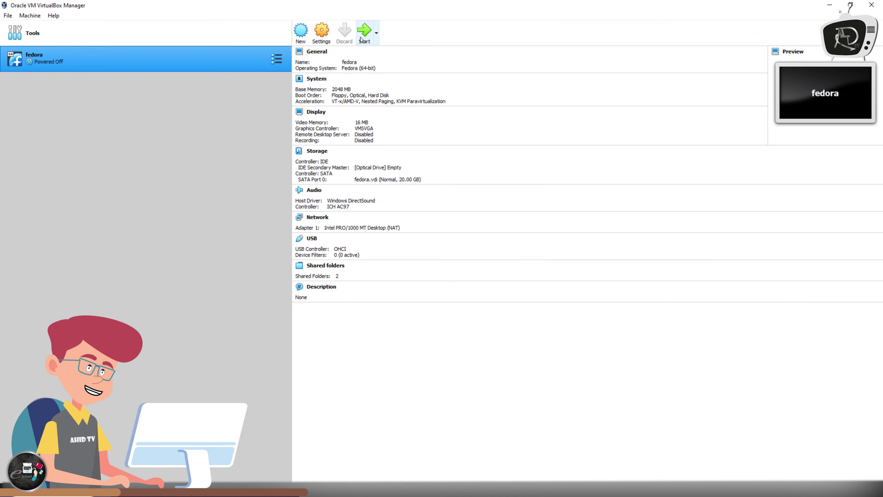
{"action": "left_click", "coordinate": [200, 119]}
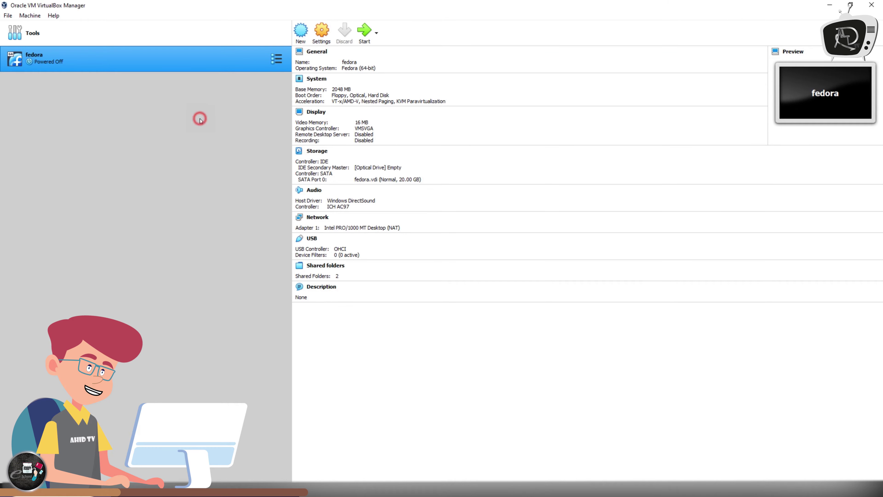
{"action": "left_click", "coordinate": [301, 35]}
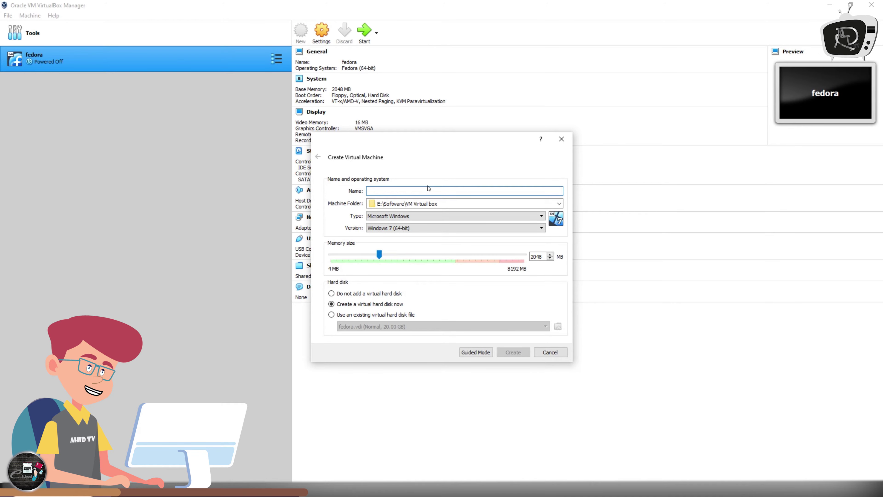
{"action": "type", "text": "Fedora"}
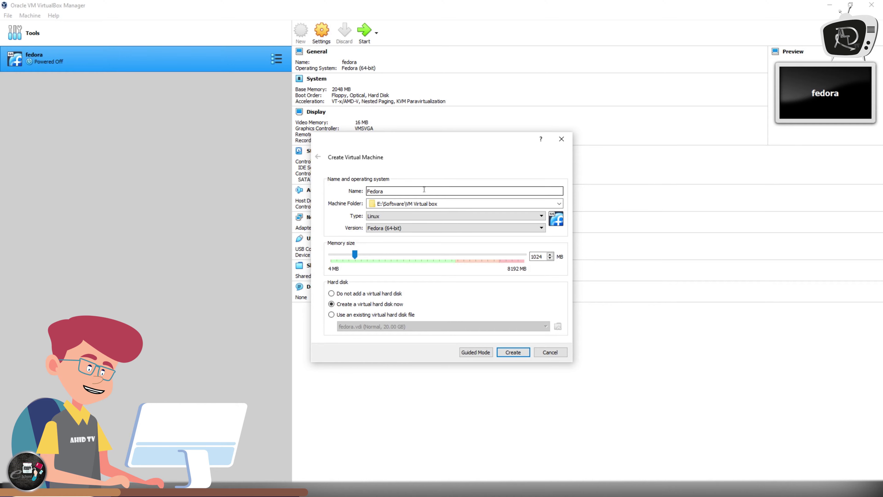
{"action": "type", "text": " 2"}
- Set the machine folder to a new folder named Fedora at the root of drive E:
{"action": "left_click", "coordinate": [439, 201]}
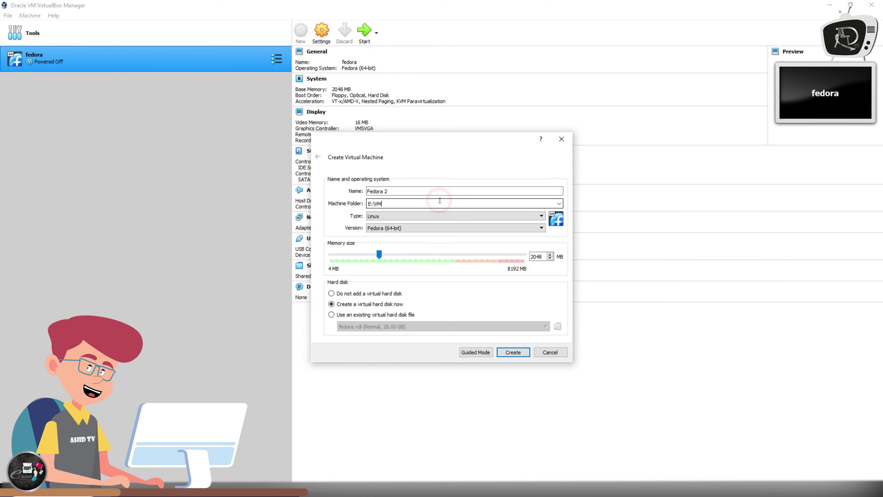
{"action": "left_click", "coordinate": [559, 203]}
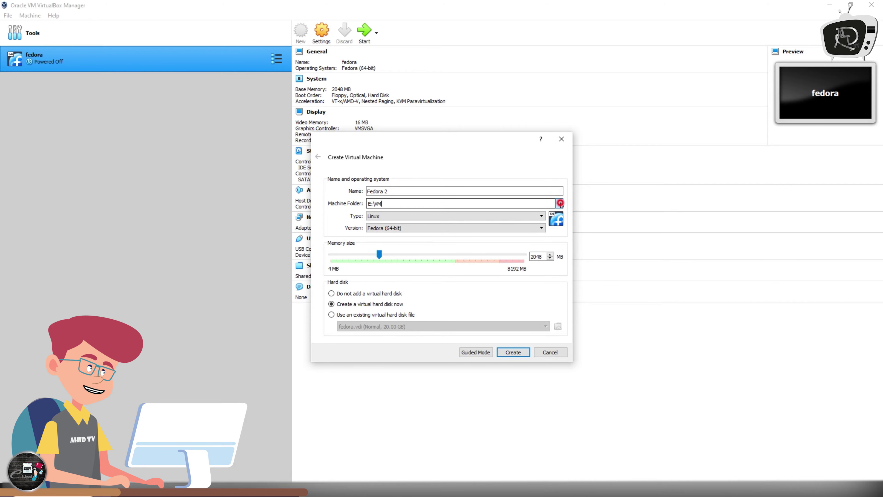
{"action": "left_click", "coordinate": [467, 222]}
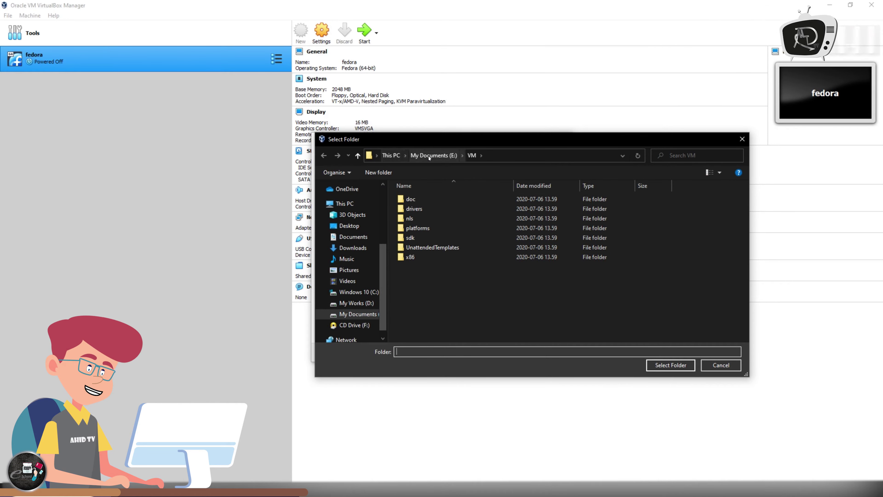
{"action": "left_click", "coordinate": [358, 156]}
{"action": "left_click", "coordinate": [663, 323]}
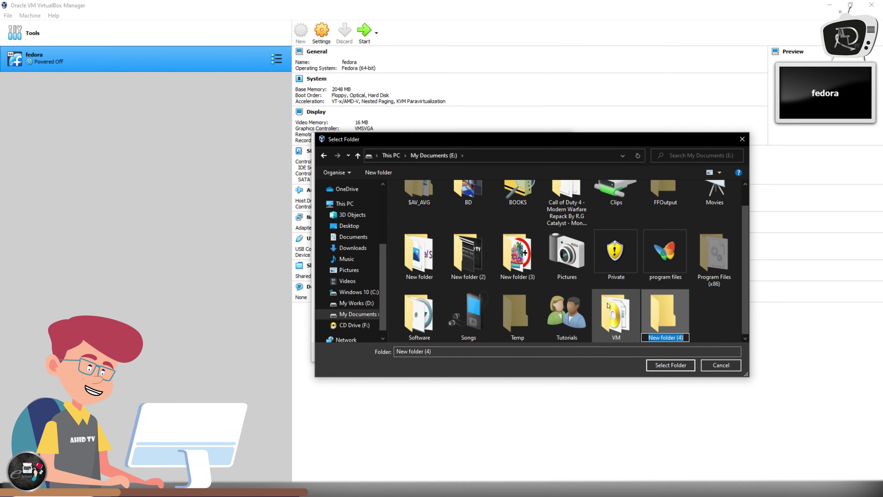
{"action": "type", "text": "Fedora"}
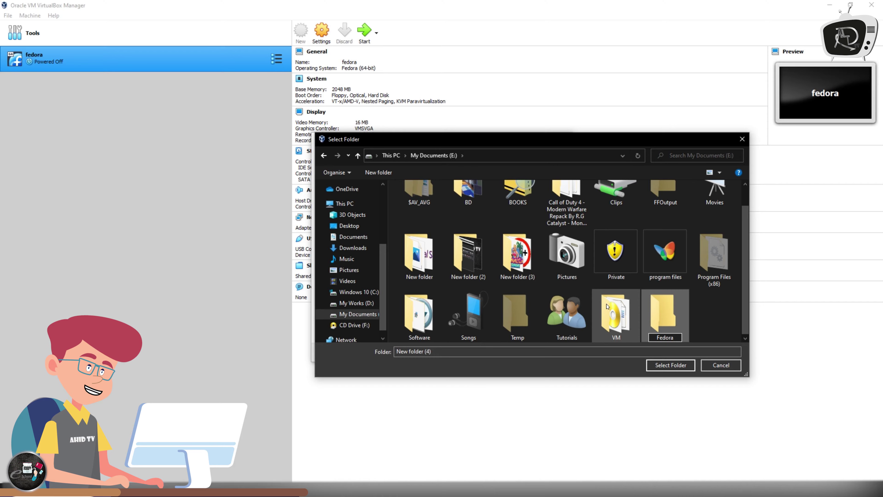
{"action": "key", "text": "Return"}
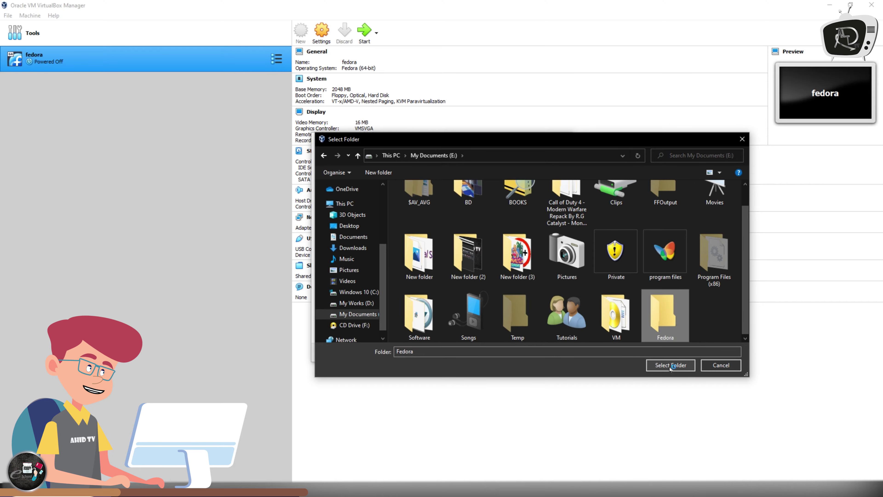
{"action": "left_click", "coordinate": [670, 369]}
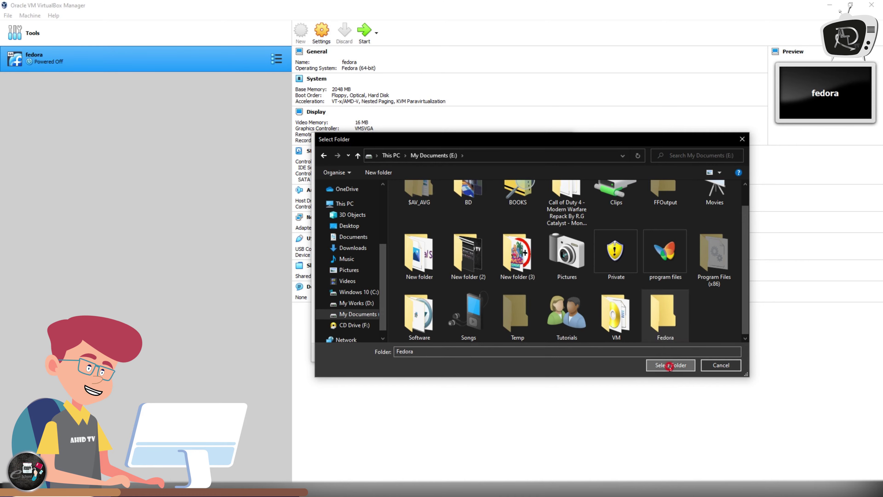
- Set the virtual machine's type to Linux, its version to Fedora (64-bit) and its memory size to 2048 MB
{"action": "left_click", "coordinate": [494, 216]}
{"action": "left_click", "coordinate": [474, 230]}
{"action": "left_click", "coordinate": [473, 227]}
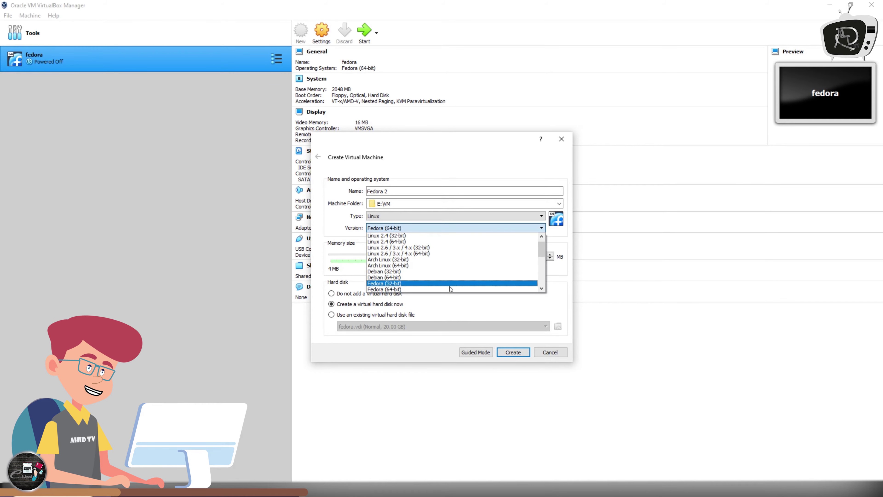
{"action": "left_click", "coordinate": [393, 289]}
{"action": "mouse_move", "coordinate": [379, 255]}
{"action": "left_mouse_down"}
{"action": "mouse_move", "coordinate": [400, 256]}
{"action": "mouse_move", "coordinate": [379, 255]}
{"action": "left_mouse_up"}
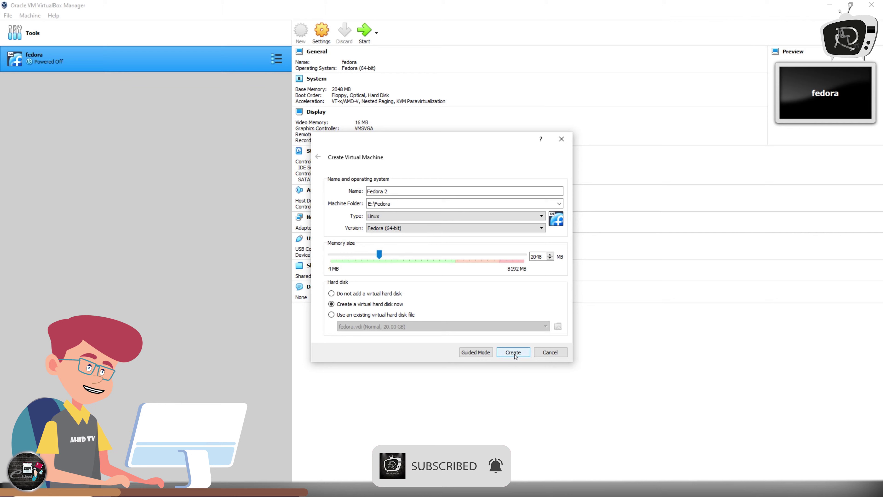
- Create the machine with a dynamically allocated VDI hard disk of 12.35 GB
{"action": "left_click", "coordinate": [515, 355]}
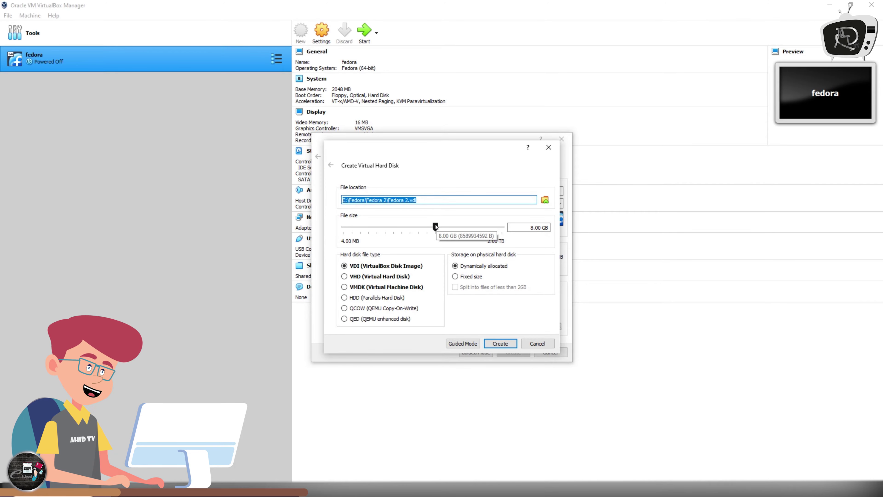
{"action": "left_click_drag", "start_coordinate": [435, 227], "coordinate": [441, 229]}
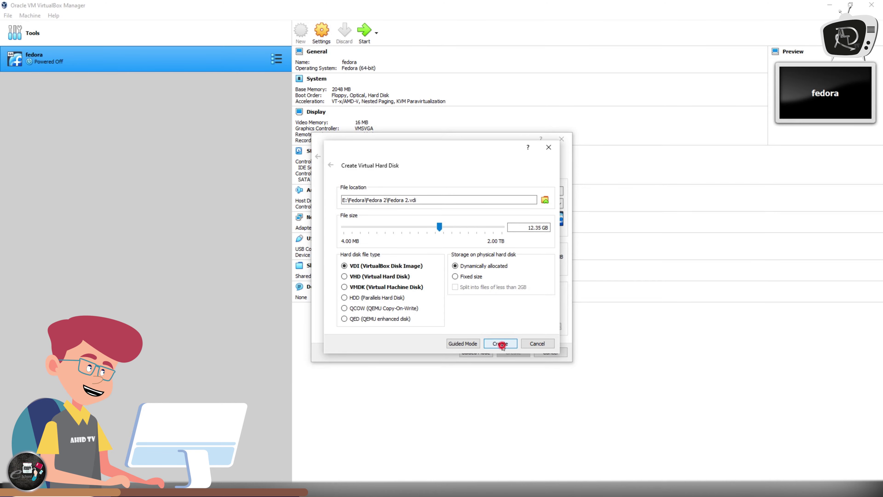
{"action": "left_click", "coordinate": [502, 344]}
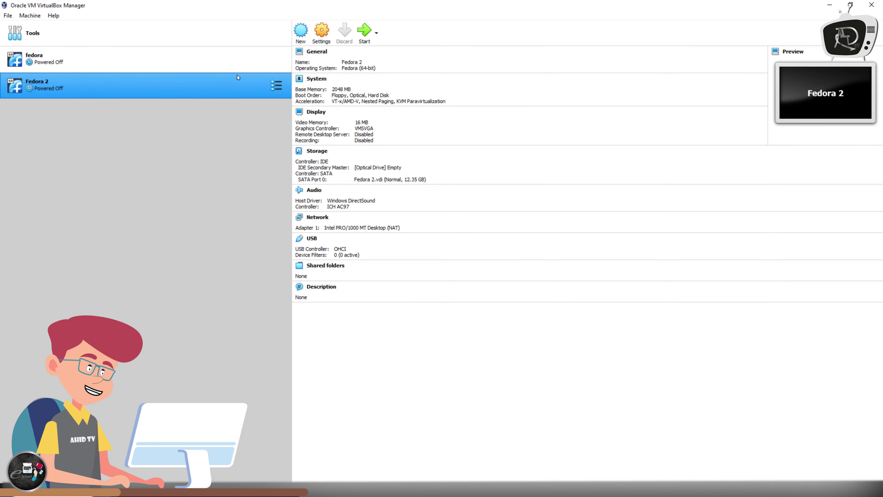
- Attach the Fedora-Workstation-Live-x86_64-31-1.9 image from the desktop to Fedora 2's empty IDE optical drive
{"action": "left_click", "coordinate": [322, 31]}
{"action": "left_click", "coordinate": [323, 189]}
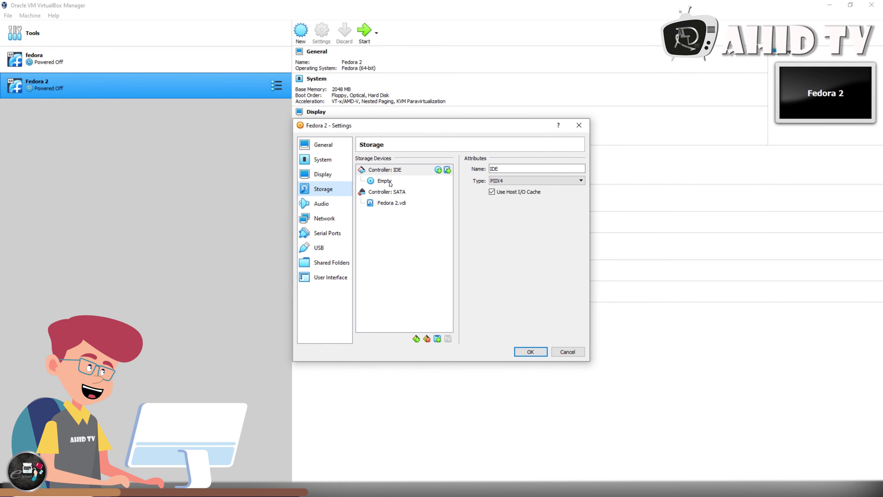
{"action": "left_click", "coordinate": [377, 184]}
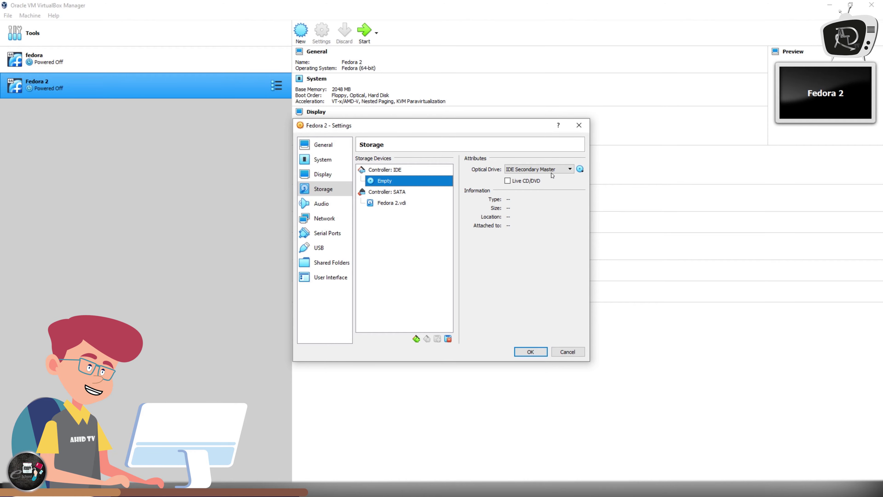
{"action": "left_click", "coordinate": [581, 170]}
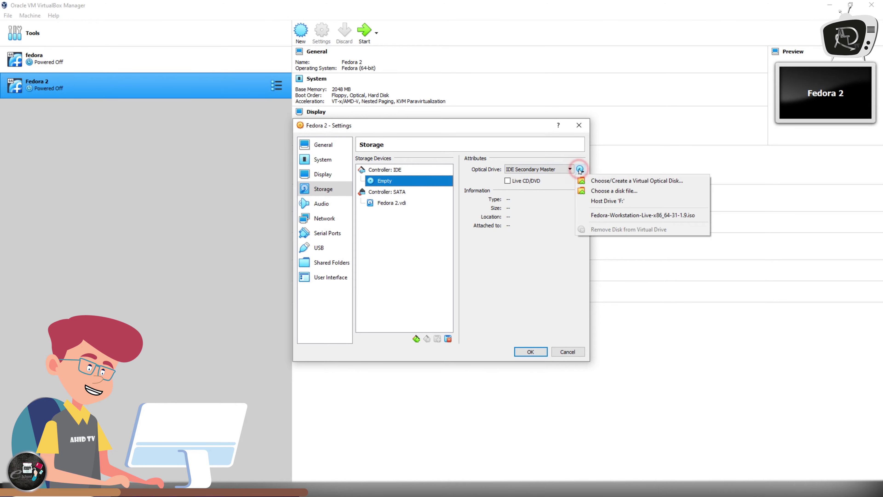
{"action": "left_click", "coordinate": [594, 191]}
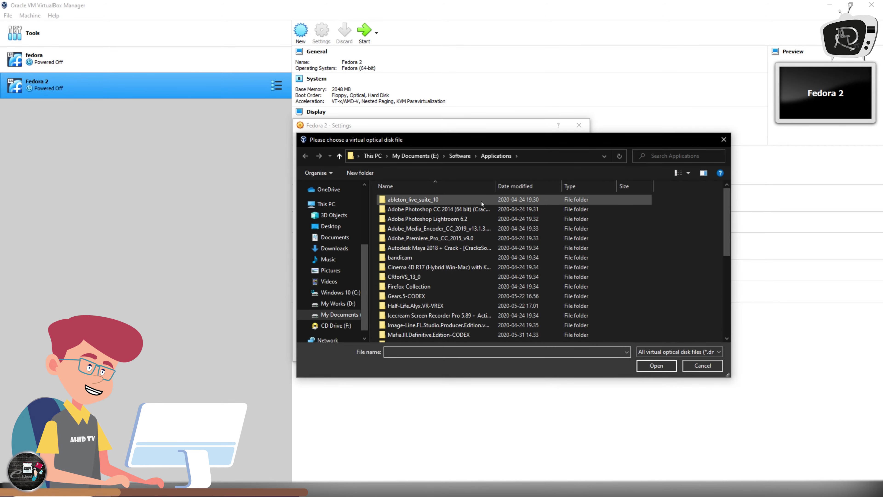
{"action": "left_click", "coordinate": [333, 226]}
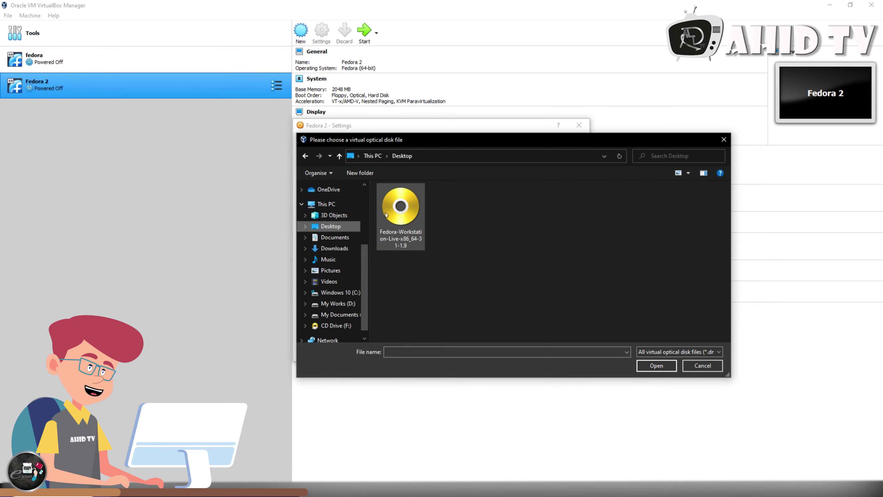
{"action": "left_click", "coordinate": [393, 210]}
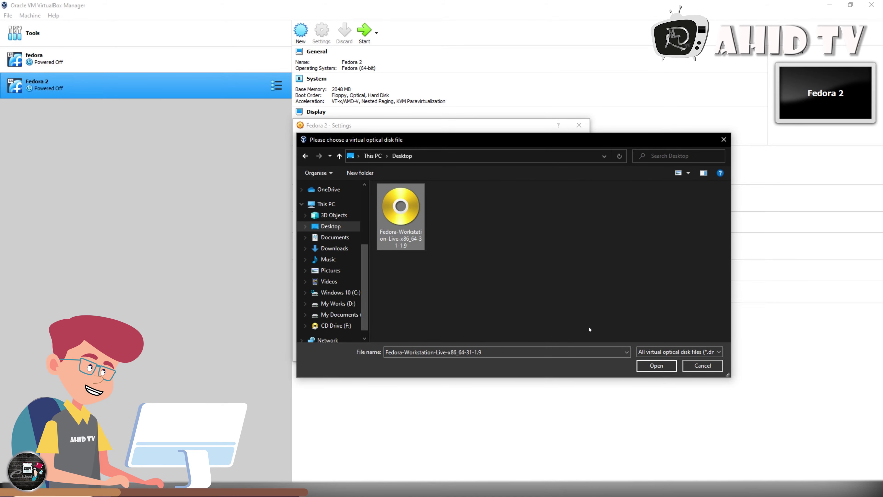
{"action": "left_click", "coordinate": [655, 365]}
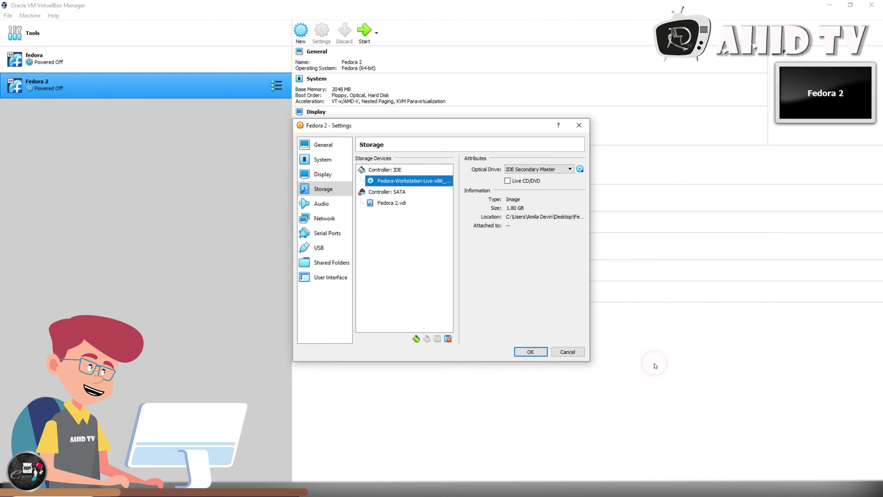
- Enable PAE/NX for Fedora 2's processor, keep the paravirtualization interface at Default, and save the settings
{"action": "left_click", "coordinate": [323, 175]}
{"action": "left_click", "coordinate": [326, 166]}
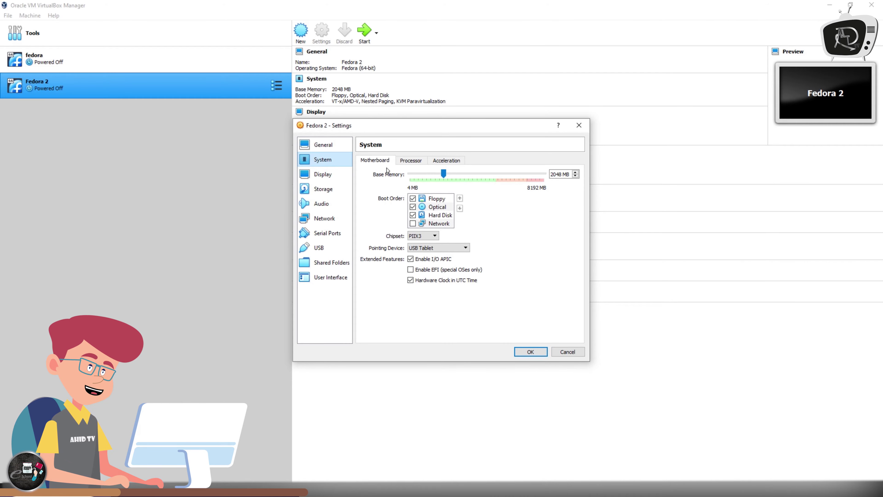
{"action": "left_click", "coordinate": [416, 161]}
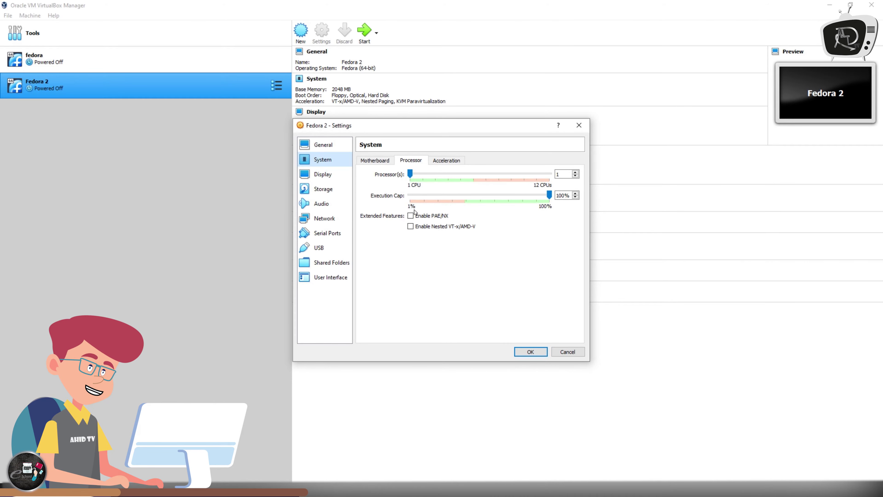
{"action": "left_click", "coordinate": [411, 216]}
{"action": "left_click", "coordinate": [453, 162]}
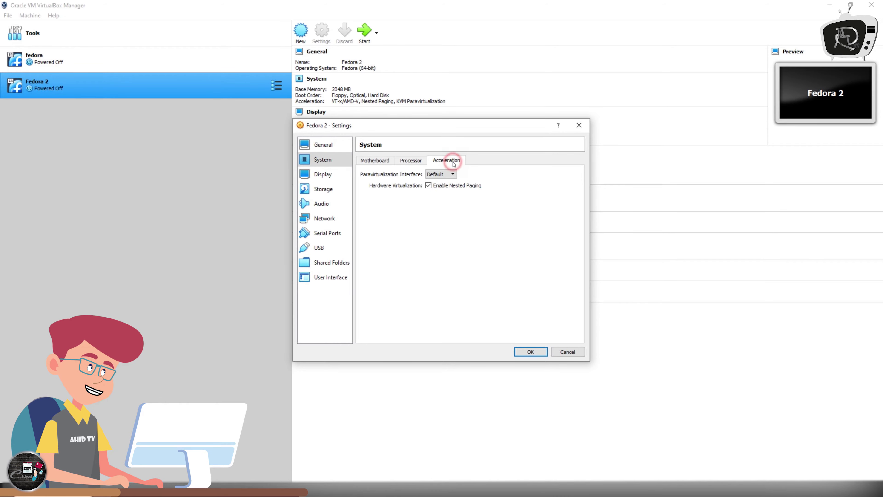
{"action": "left_click", "coordinate": [450, 173]}
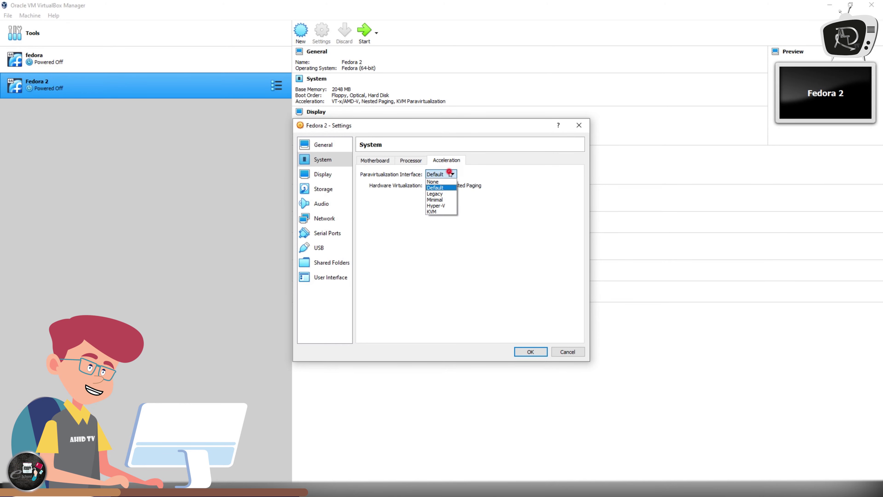
{"action": "left_click", "coordinate": [434, 175]}
{"action": "left_click", "coordinate": [529, 352]}
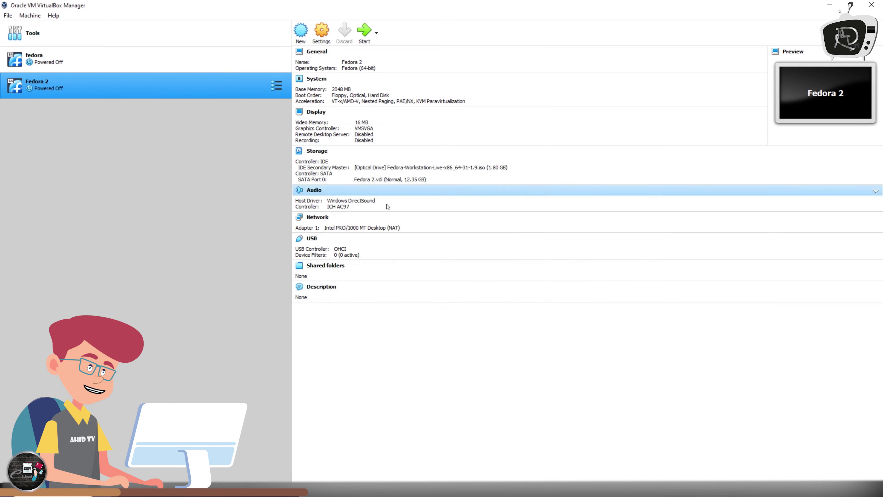
- Start Fedora 2 with Fedora-Workstation-Live-x86_64-31-1.9.iso as the start-up disk and boot the live system
{"action": "left_click", "coordinate": [364, 34]}
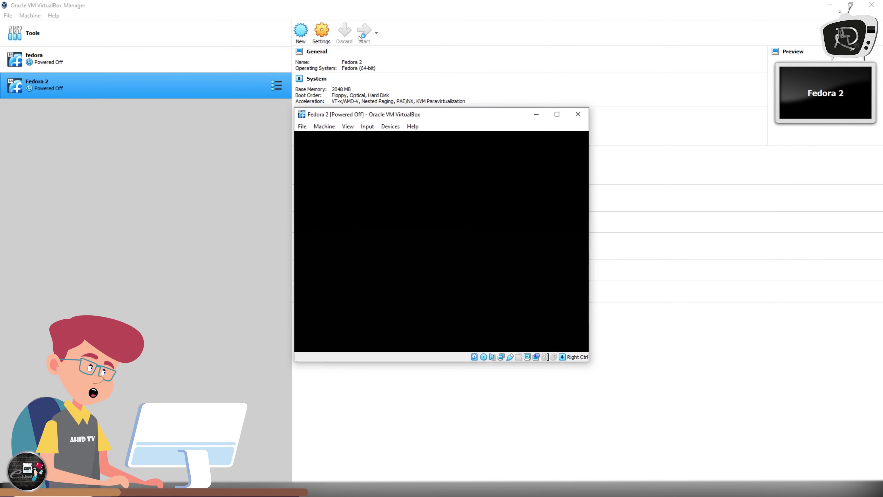
{"action": "left_click", "coordinate": [491, 284]}
{"action": "left_click", "coordinate": [491, 283]}
{"action": "left_click", "coordinate": [490, 283]}
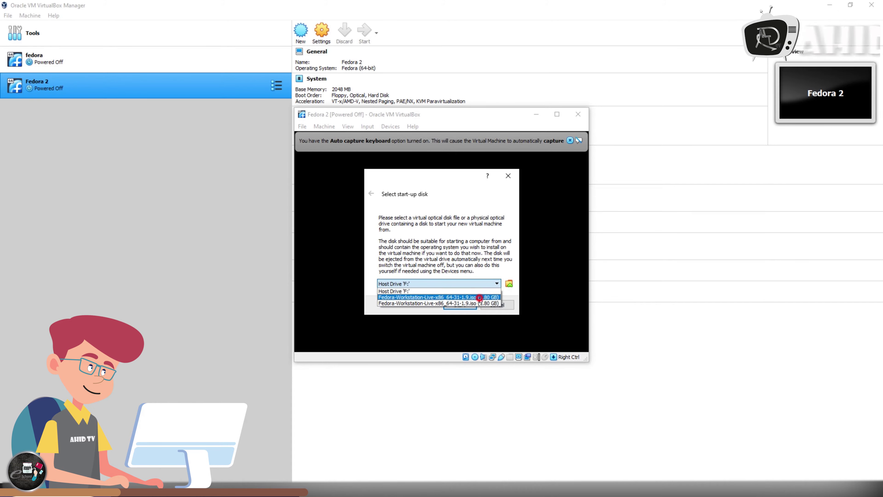
{"action": "left_click", "coordinate": [474, 297]}
{"action": "left_click", "coordinate": [474, 287]}
{"action": "left_click", "coordinate": [471, 297]}
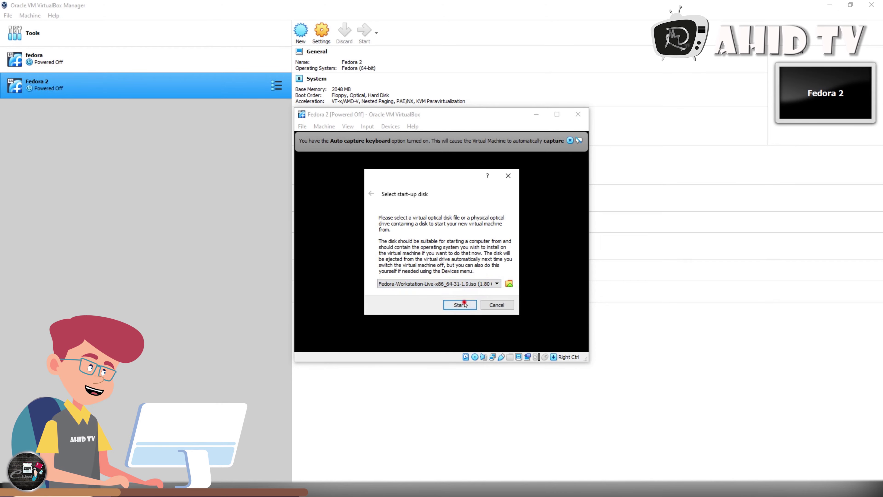
{"action": "left_click", "coordinate": [464, 304]}
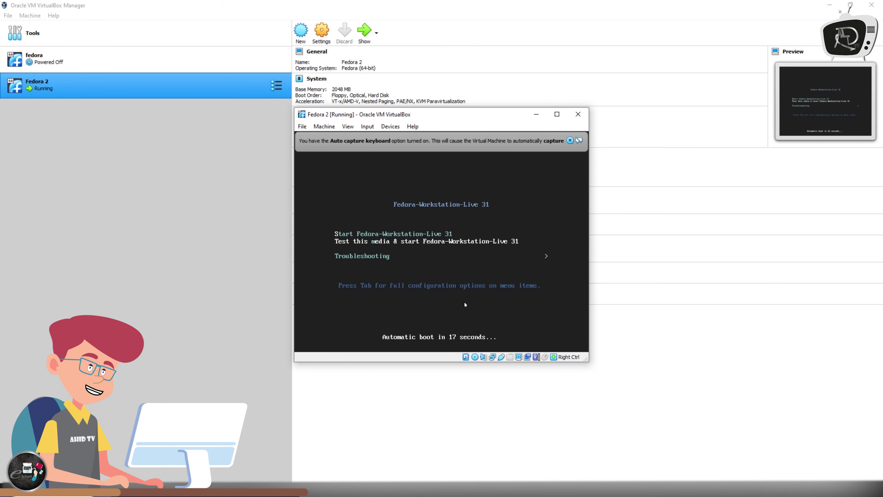
{"action": "key", "text": "Return"}
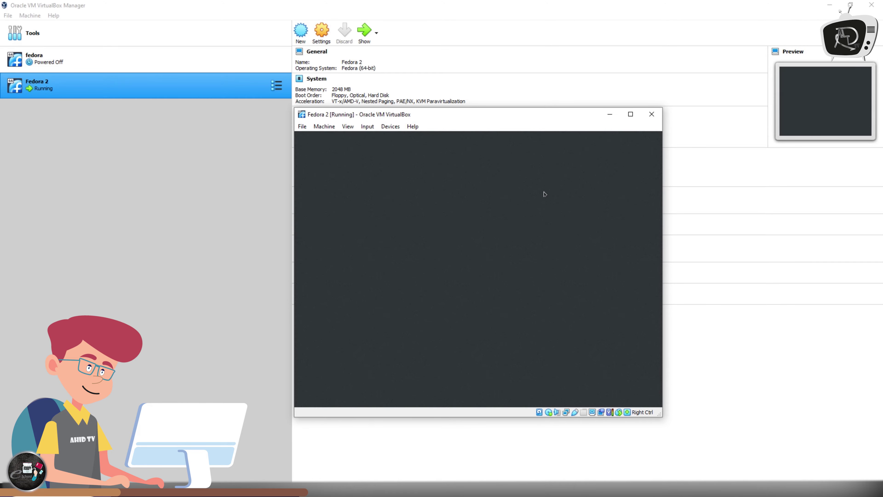
- Launch the Fedora hard-drive installation and continue with English as the installation language
{"action": "left_click", "coordinate": [511, 246]}
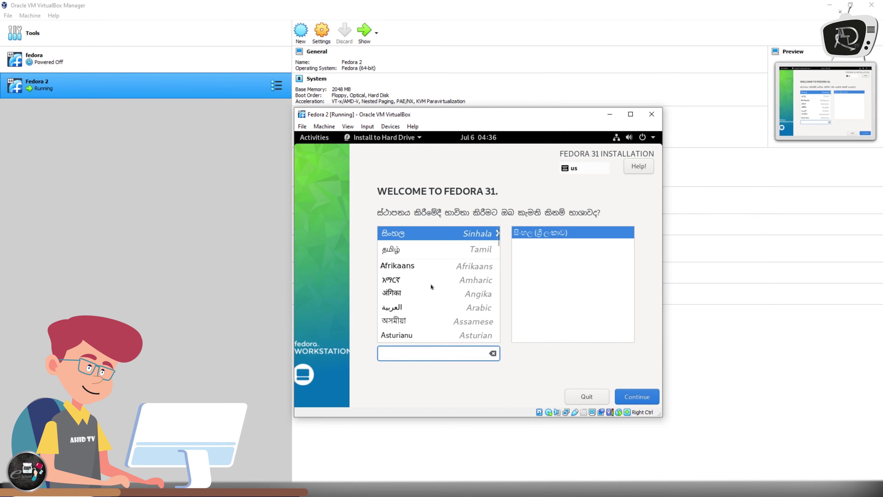
{"action": "left_click", "coordinate": [418, 278]}
{"action": "left_click", "coordinate": [637, 396]}
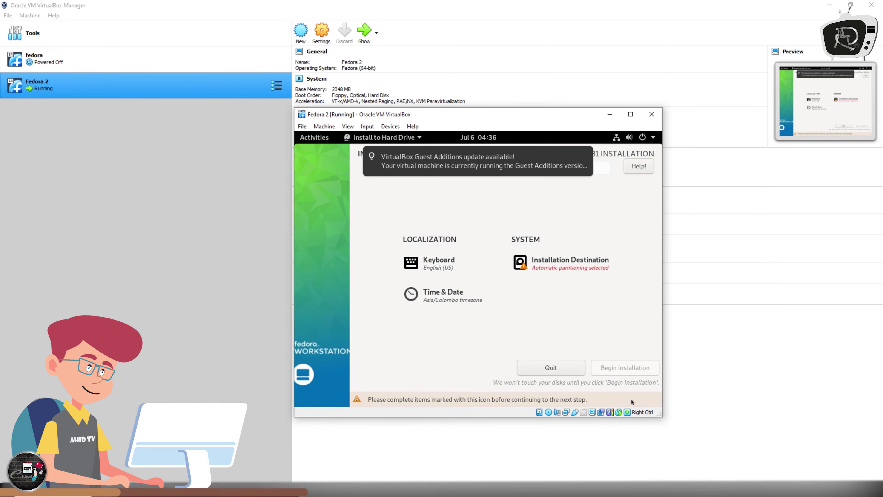
{"action": "left_click", "coordinate": [519, 288]}
{"action": "left_click", "coordinate": [384, 268]}
{"action": "left_click", "coordinate": [318, 166]}
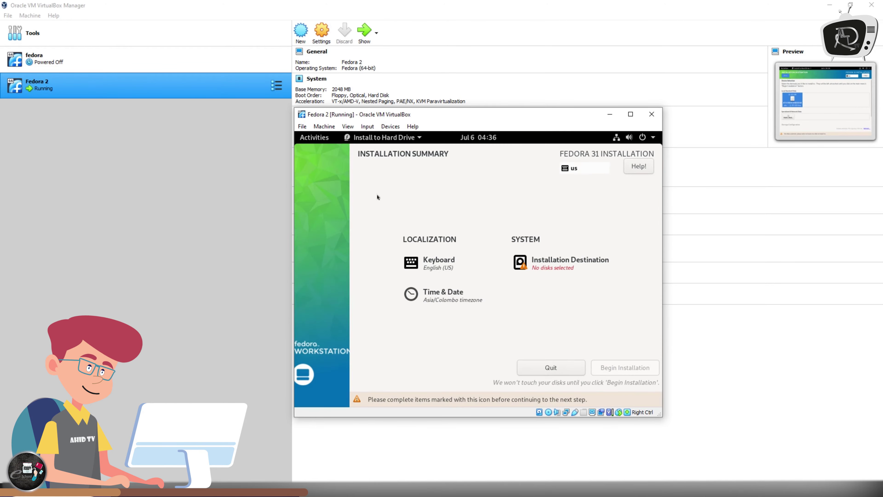
{"action": "left_click", "coordinate": [615, 368]}
- Rescan the disks, choosing ATA VBOX HARDDISK with automatic storage configuration as the installation destination, and begin the installation
{"action": "left_click", "coordinate": [570, 261]}
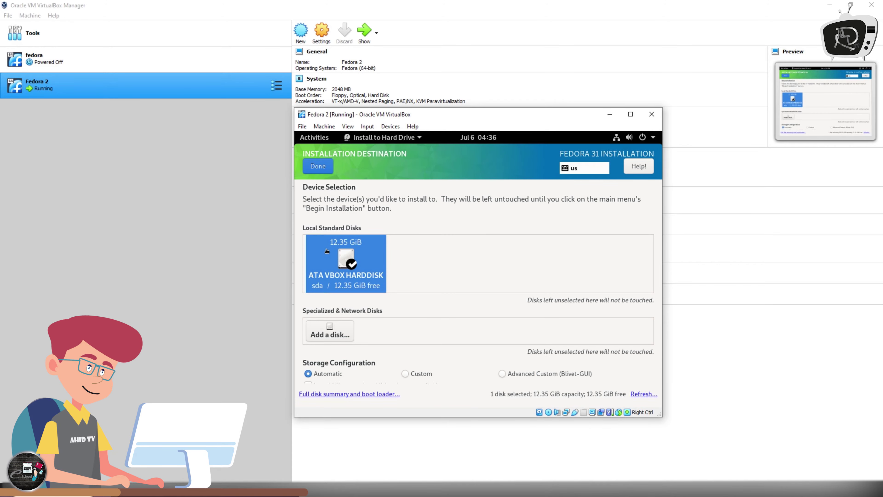
{"action": "scroll", "coordinate": [381, 293], "scroll_direction": "down", "scroll_amount": 1}
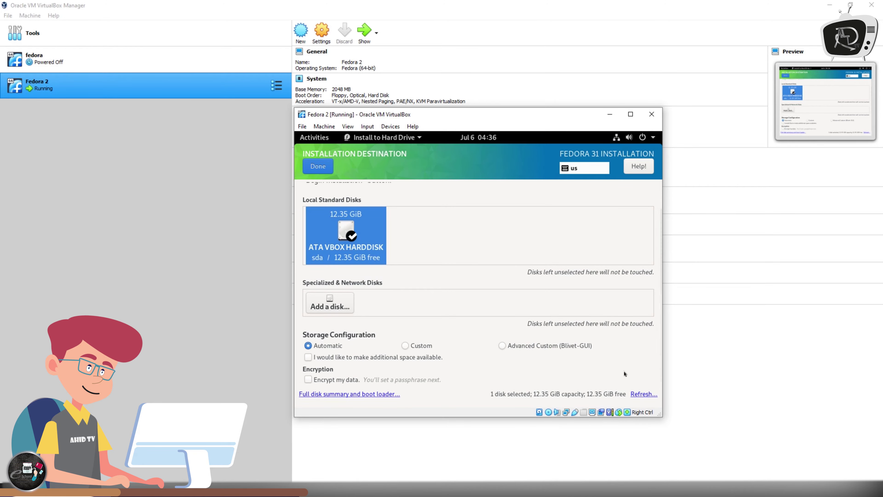
{"action": "left_click", "coordinate": [644, 394]}
{"action": "left_click", "coordinate": [483, 288]}
{"action": "left_click", "coordinate": [617, 331]}
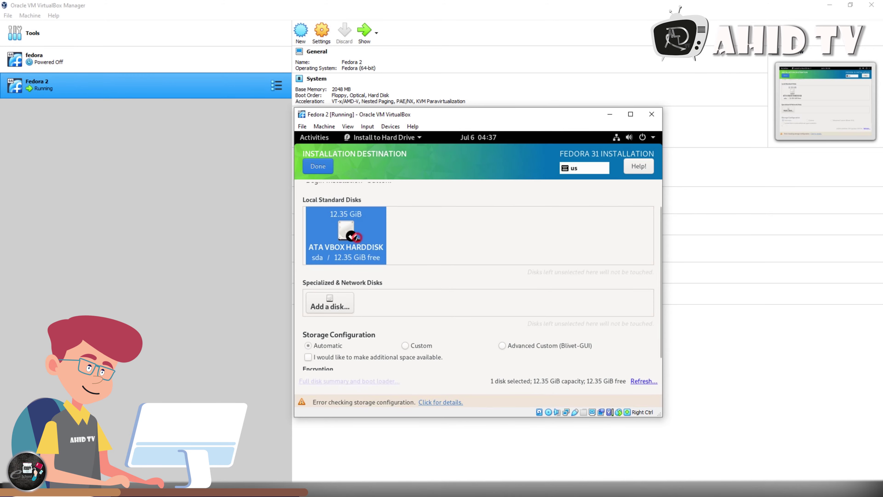
{"action": "left_click", "coordinate": [347, 231]}
{"action": "left_click", "coordinate": [318, 166]}
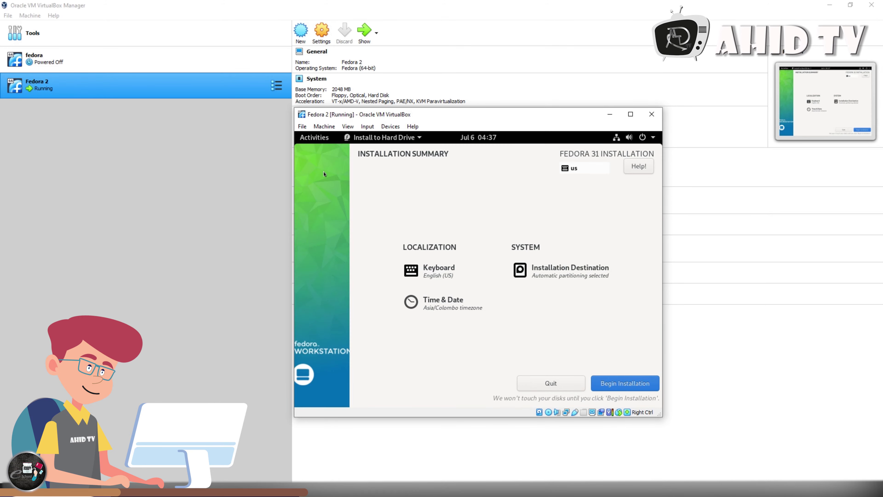
{"action": "left_click", "coordinate": [619, 385]}
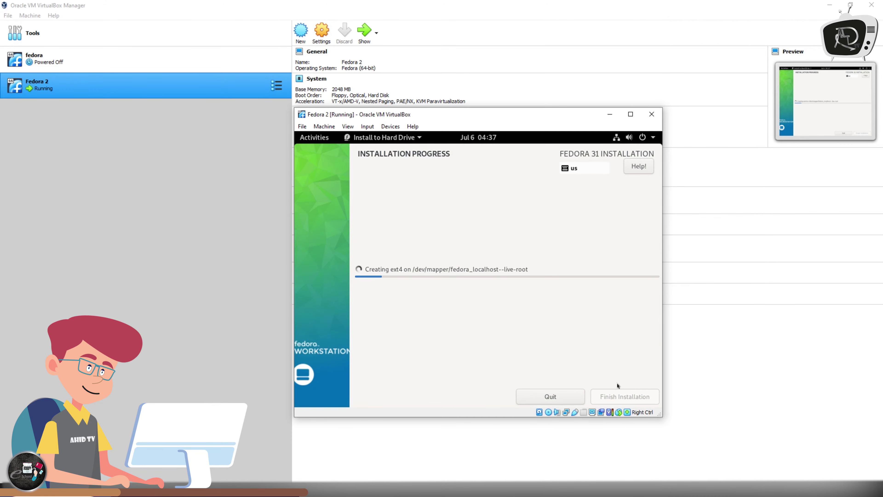